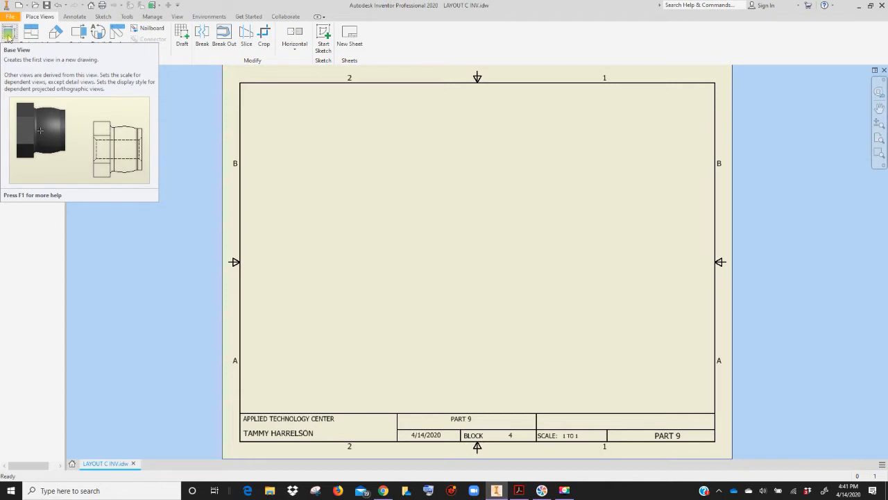
- Start a base view from Part 9.ipt in the Drafting 1 "6 Inventor Dwg's\Practice Inventor Parts with Dims" folder on the personal OneDrive
left_click(9, 34)
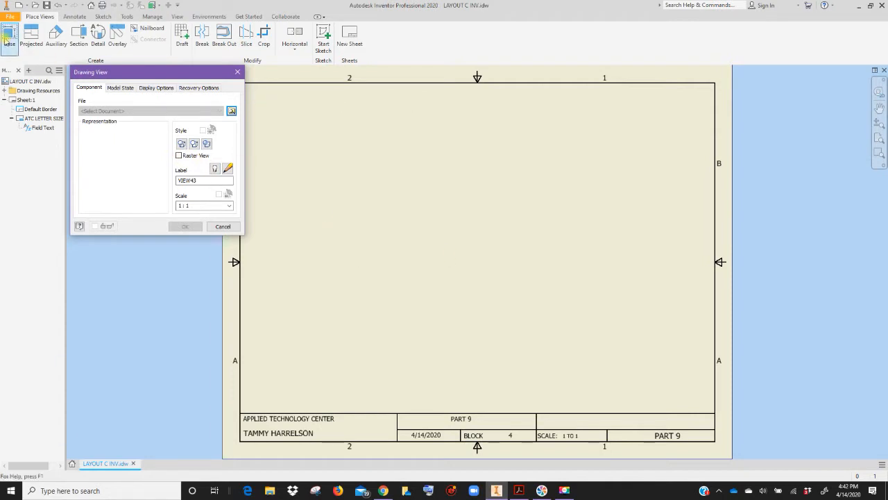
left_click(231, 112)
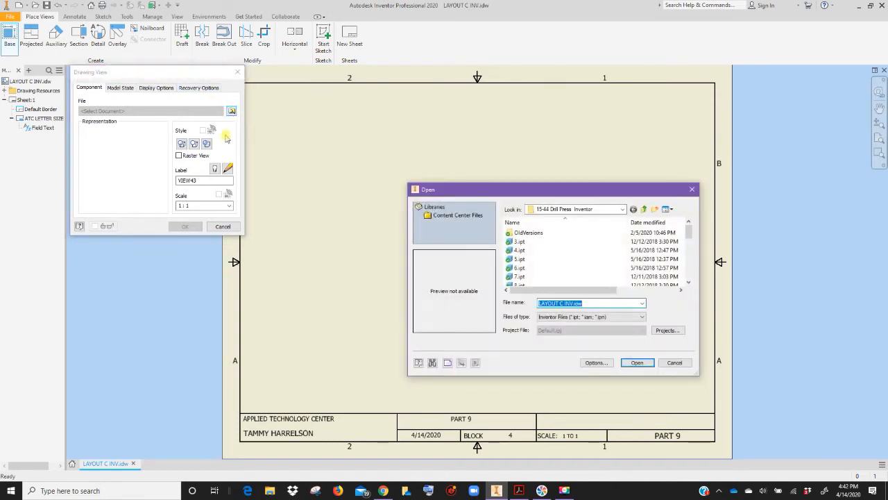
left_click(615, 210)
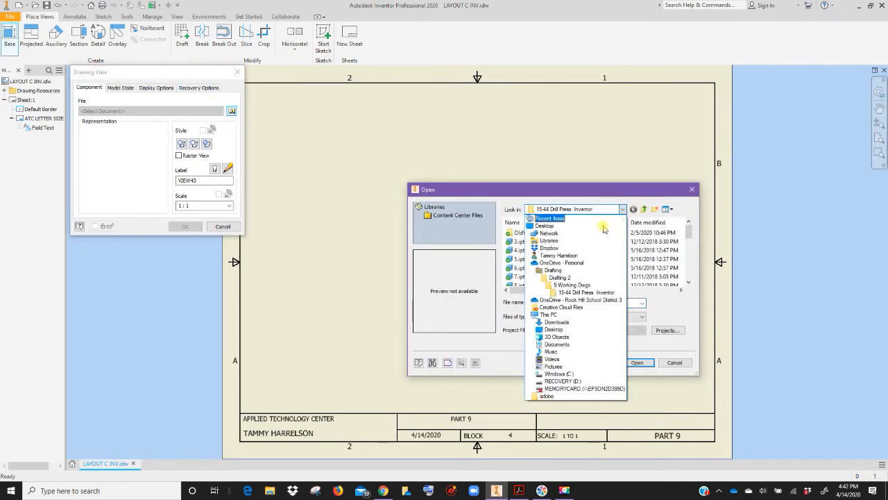
left_click(555, 264)
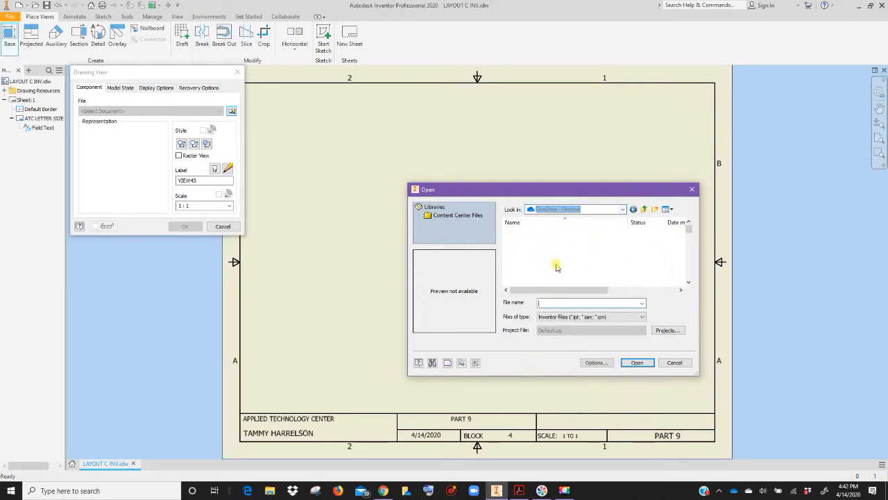
double_click(524, 250)
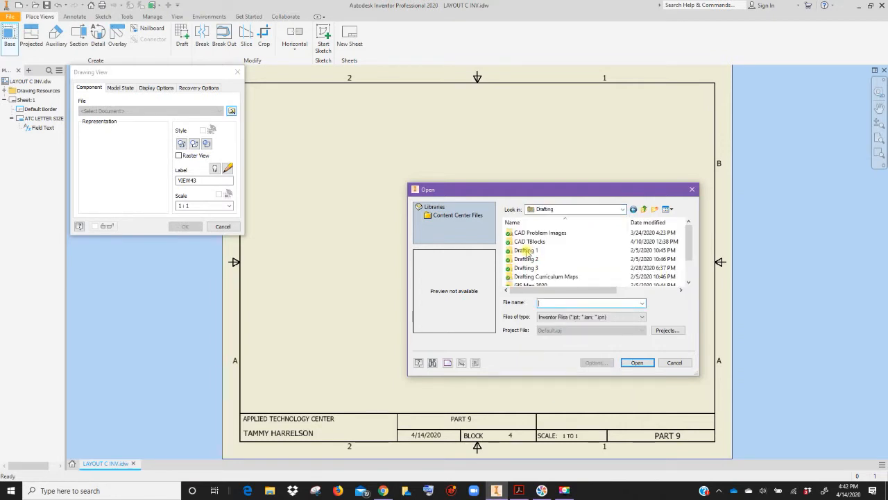
scroll(538, 252, "down", 2)
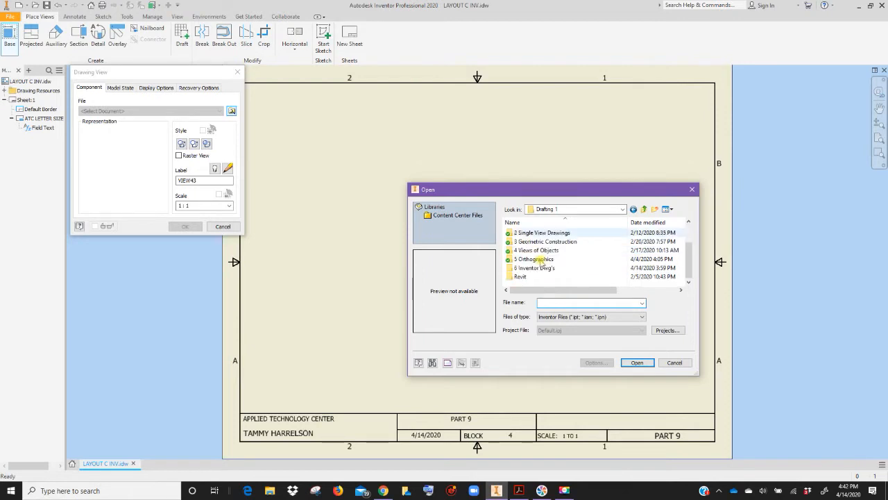
double_click(539, 253)
double_click(539, 251)
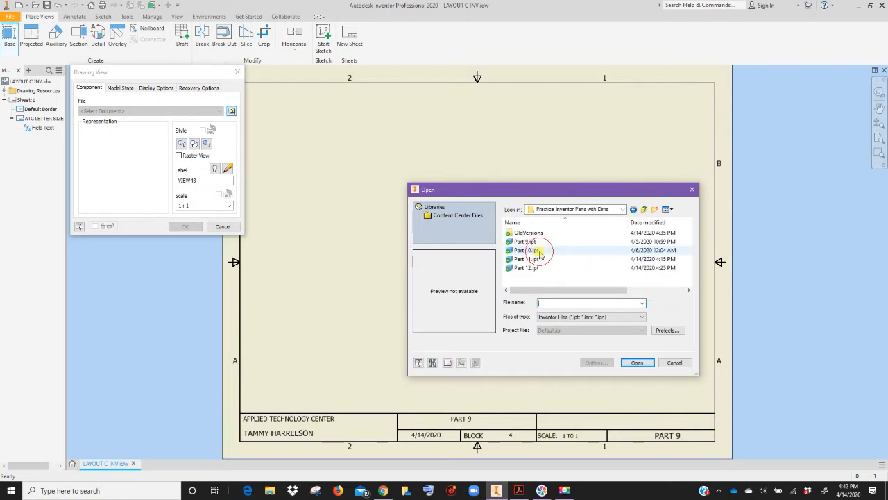
left_click(525, 242)
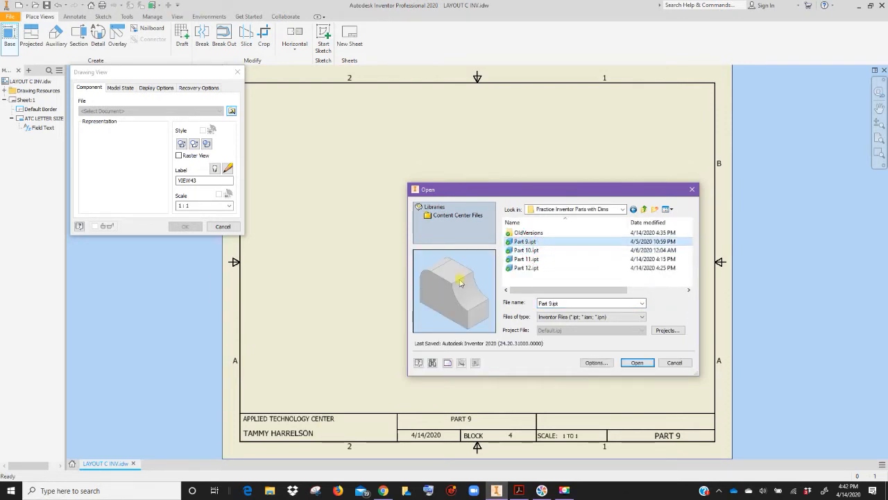
left_click(638, 362)
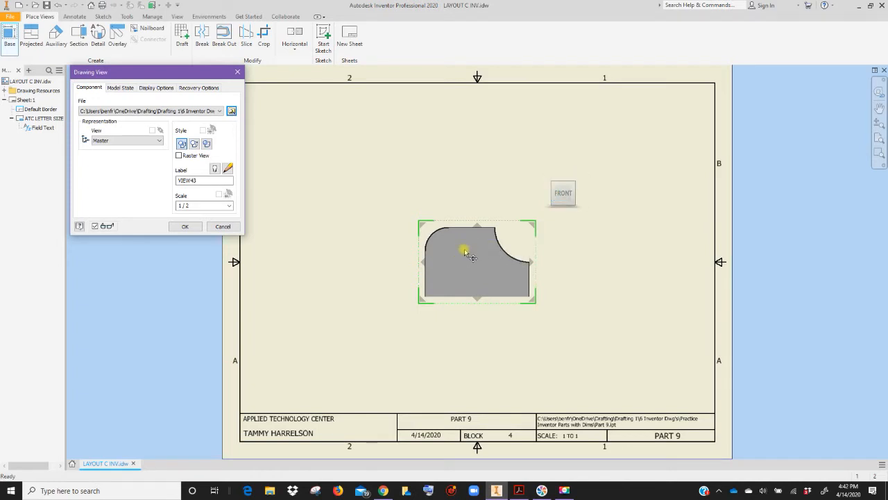
- Try the left orientation, return the base view to the front orientation, and set its scale to 1:1
left_click(555, 198)
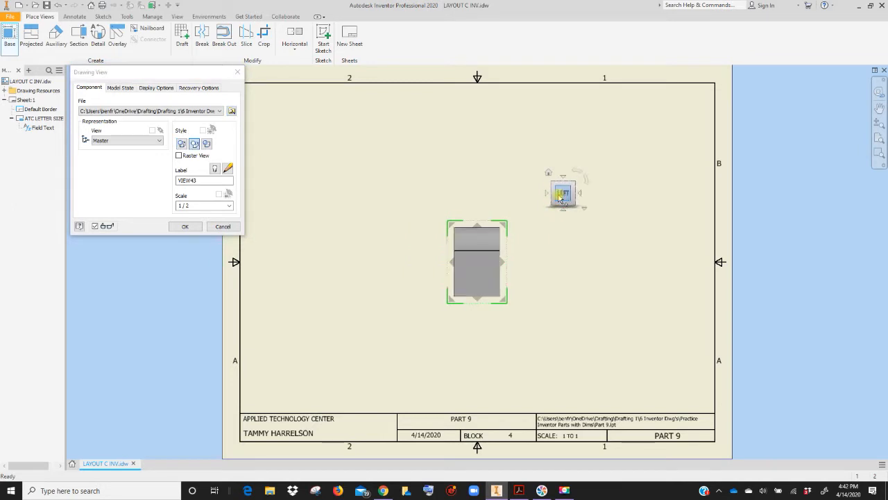
left_click(577, 194)
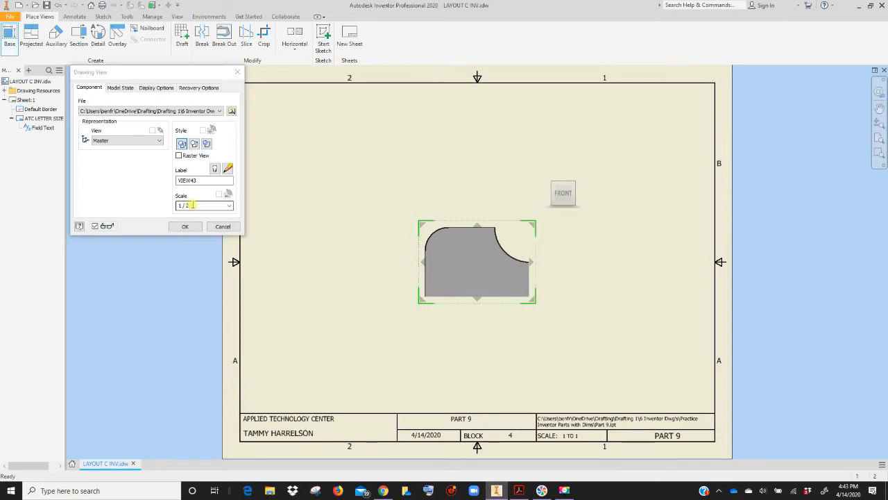
left_click(229, 205)
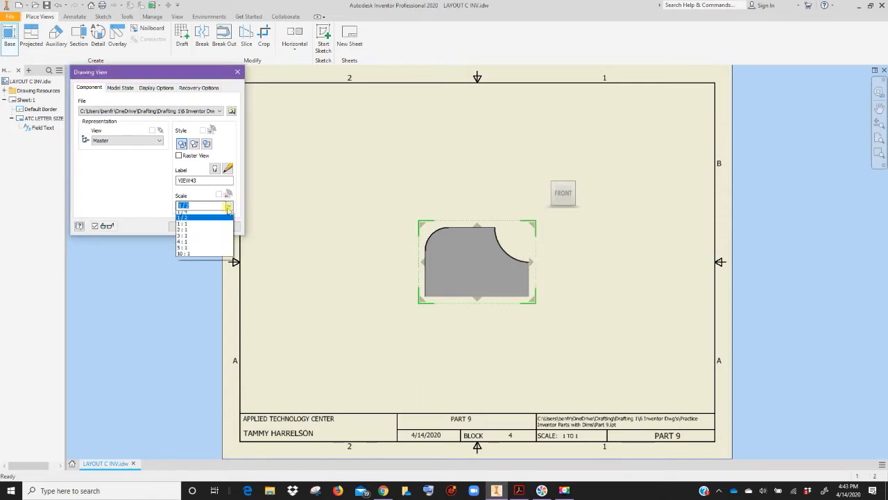
left_click(195, 227)
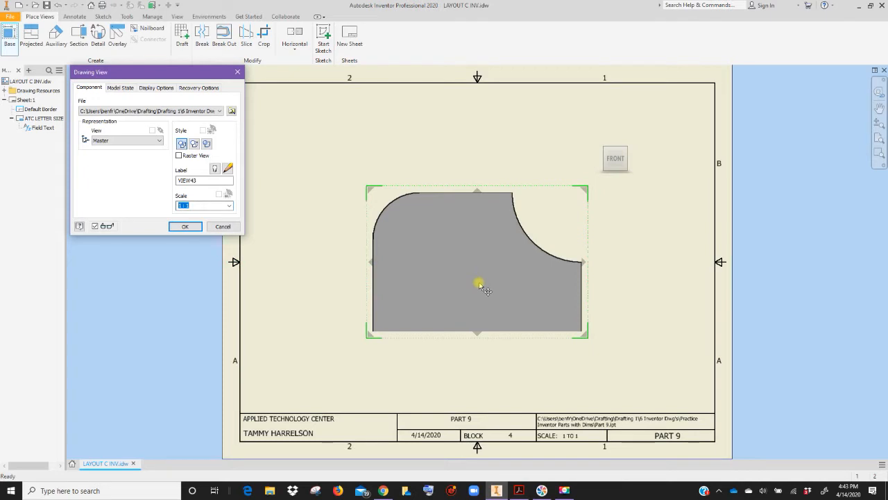
- Position the front view in the lower-left area of the sheet, just above the title block
left_click_drag(473, 266, 386, 308)
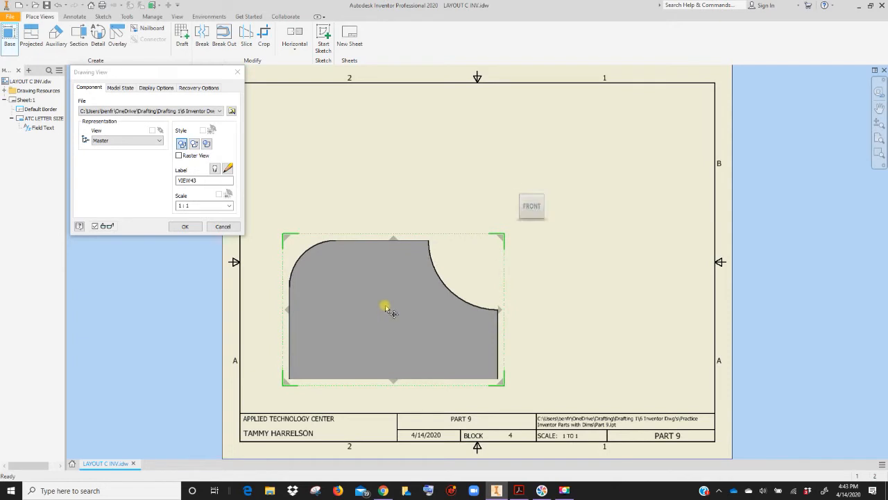
left_click_drag(432, 322, 410, 335)
left_click(411, 337)
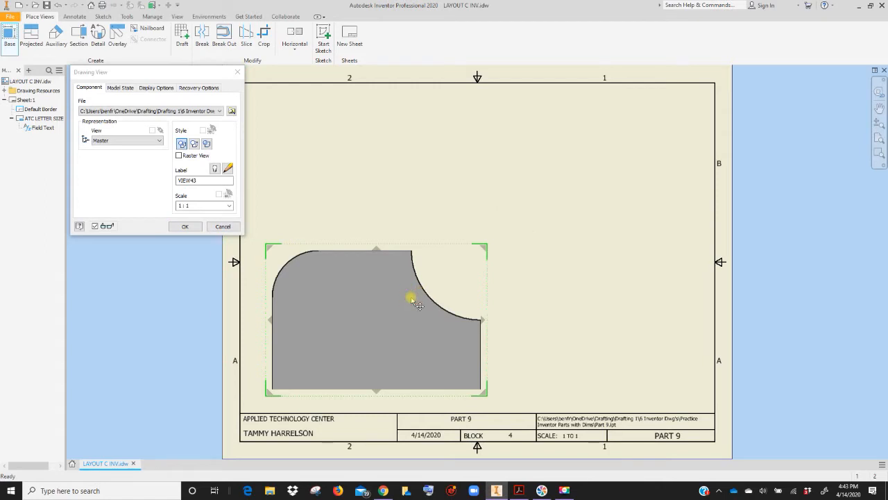
mouse_move(416, 304)
left_mouse_down()
mouse_move(402, 304)
mouse_move(414, 307)
left_mouse_up()
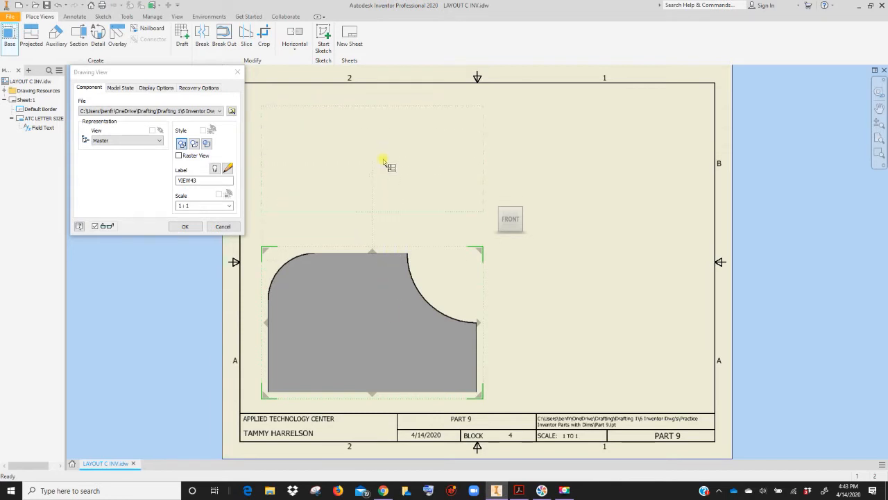
- Project a top view, a right-side view and an isometric view from the front view, and create all four views
left_click(383, 161)
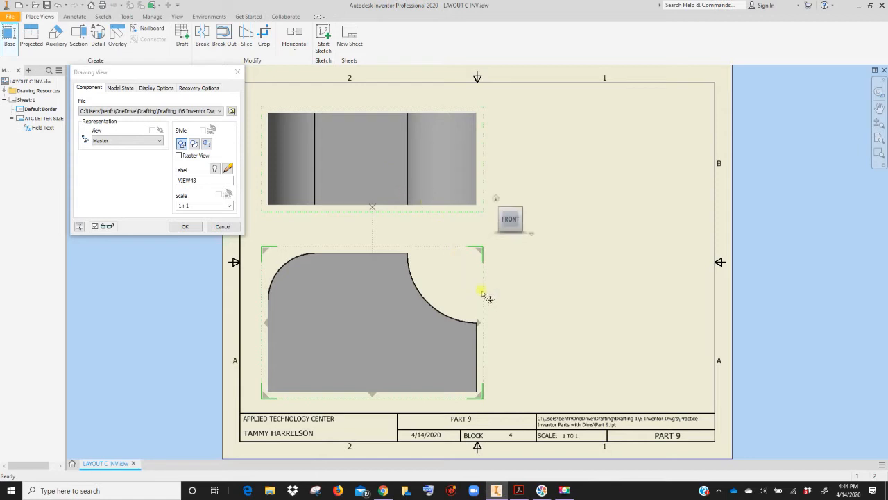
left_click(615, 320)
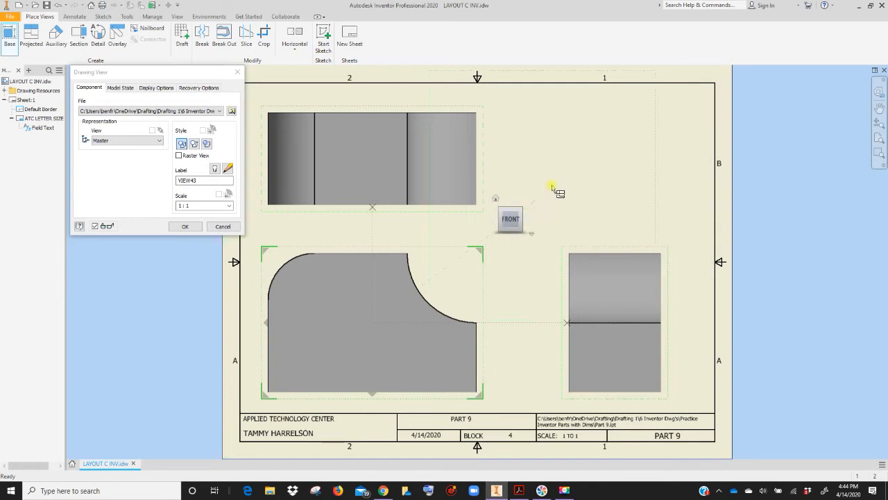
left_click(593, 165)
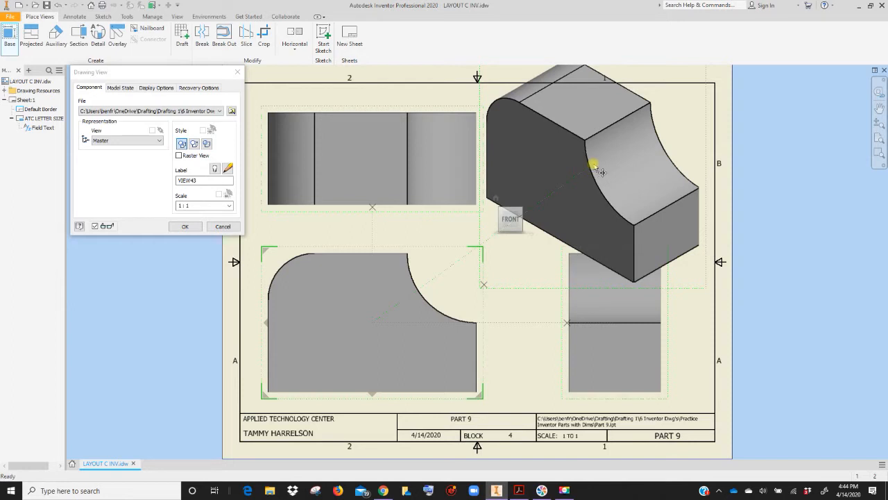
left_click(184, 227)
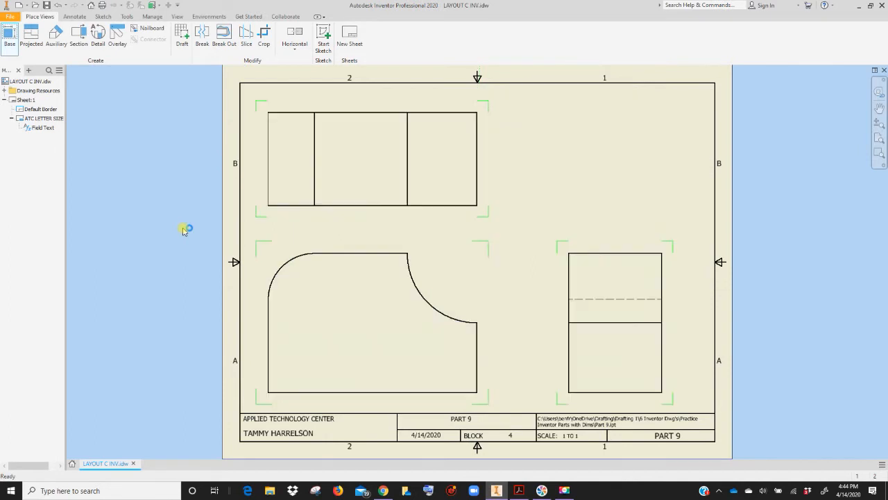
left_click(426, 284)
left_click(527, 325)
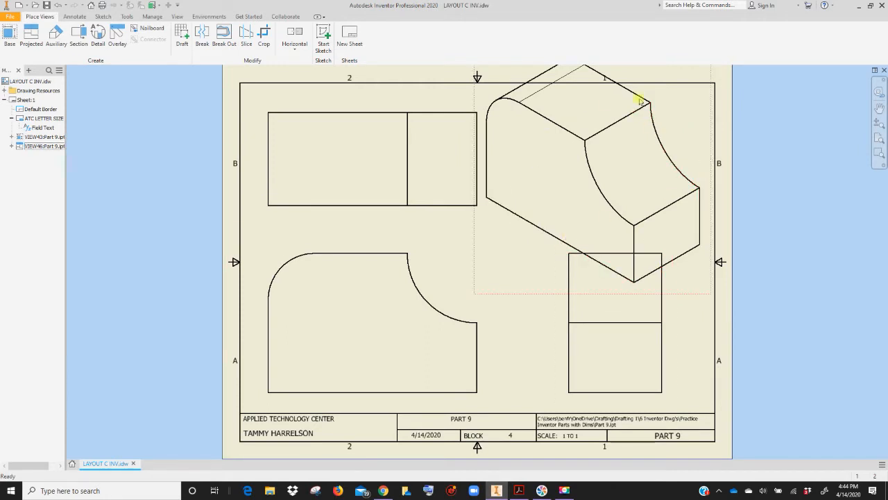
- Set the isometric view's scale to 1/2 and its display style to shaded
double_click(488, 234)
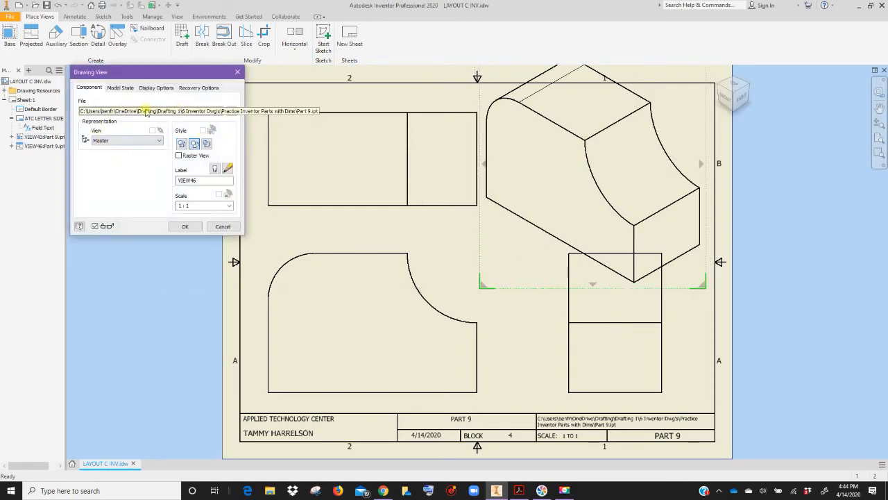
left_click(229, 206)
left_click(194, 220)
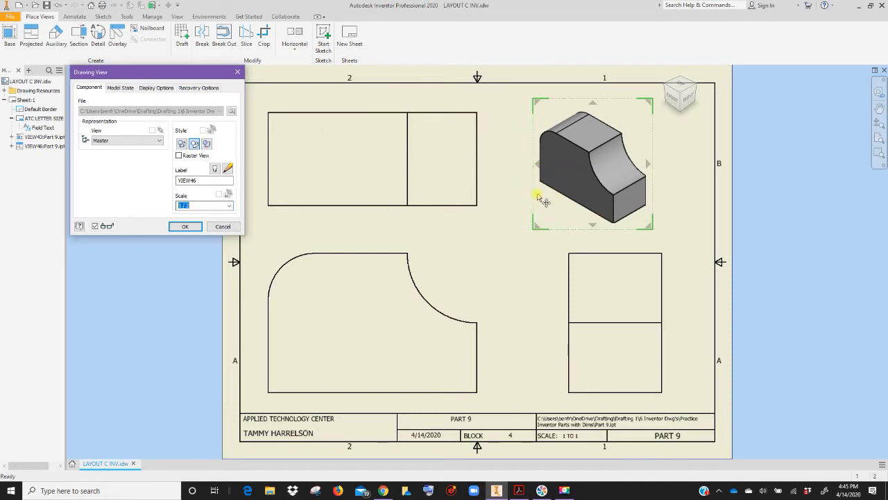
left_click(207, 143)
left_click(184, 225)
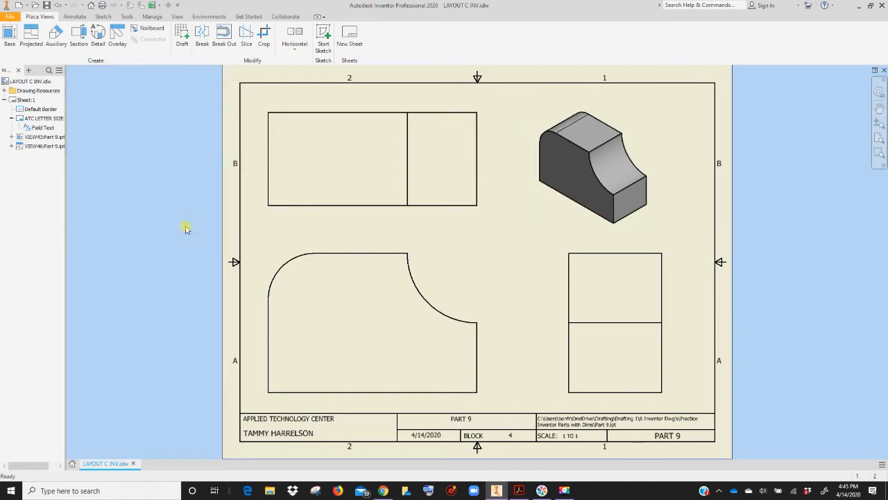
- Rearrange the front, top, side and isometric views for balanced spacing, moving the isometric view toward the sheet's upper-right corner
mouse_move(537, 237)
left_mouse_down()
mouse_move(569, 232)
mouse_move(555, 229)
left_mouse_up()
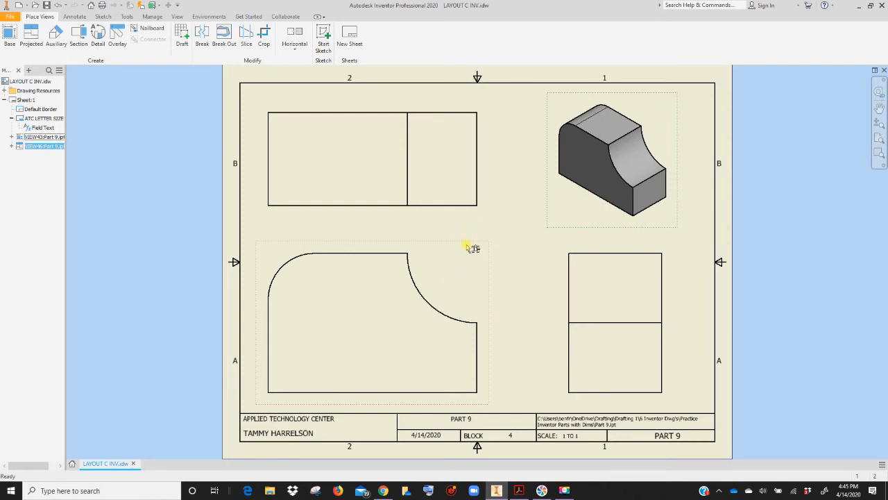
left_click_drag(462, 244, 487, 250)
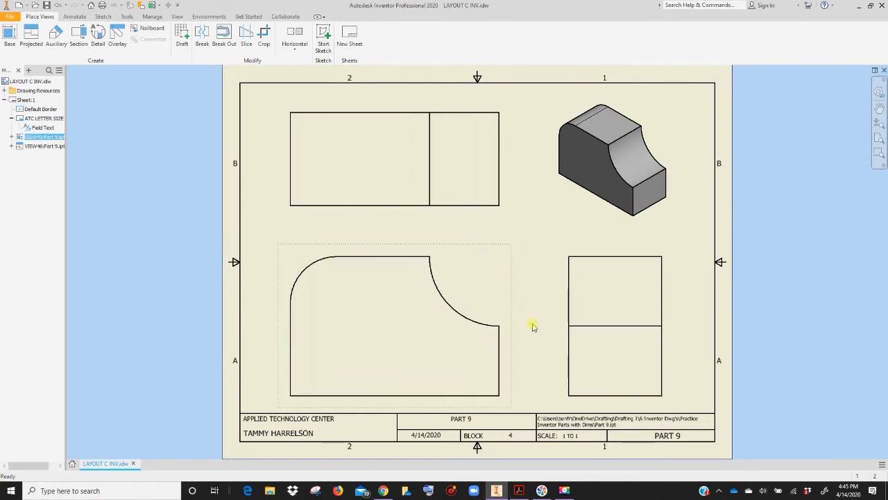
left_click_drag(512, 221, 468, 220)
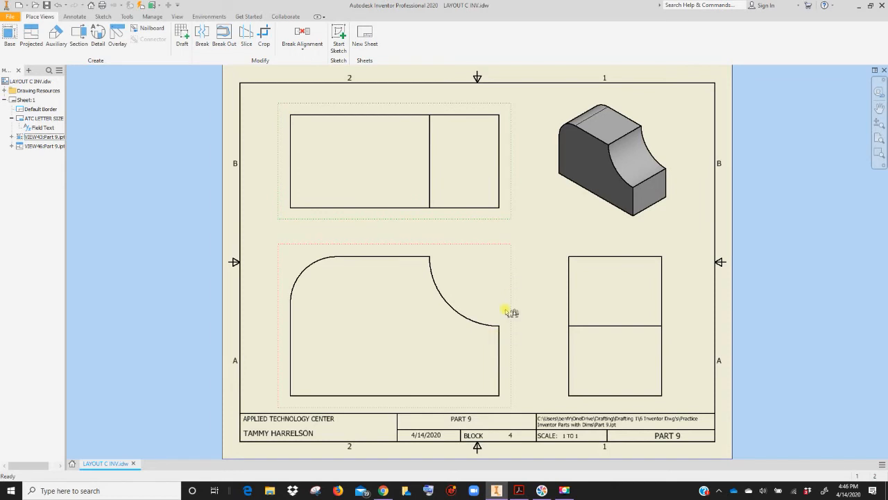
left_click(562, 303)
left_click_drag(562, 302, 569, 284)
left_click_drag(502, 316, 512, 306)
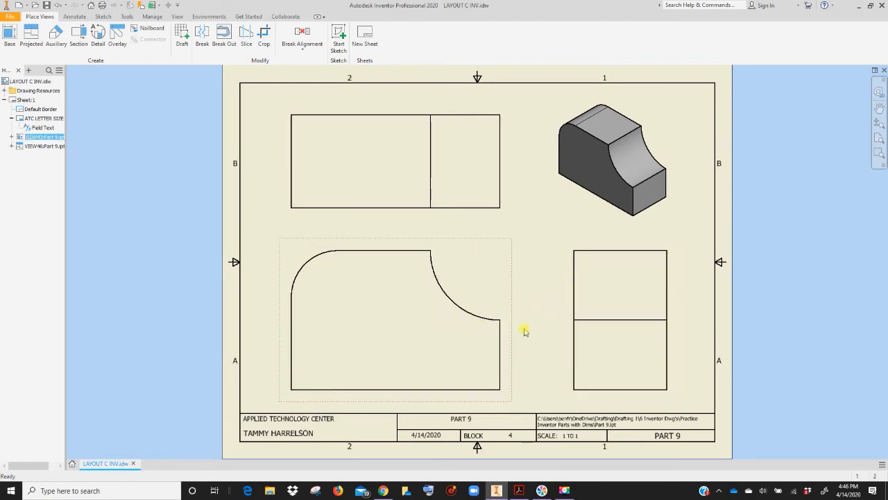
left_click_drag(565, 227, 593, 220)
left_click(541, 281)
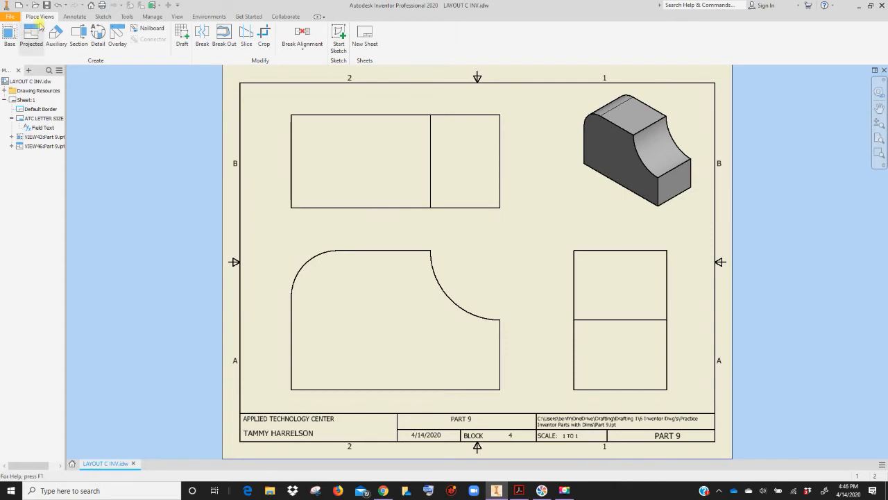
- Save a copy of the drawing as Part 9 in Inventor Drawing (*.idw) format in the Practice Inventor Parts with Dims folder
left_click(10, 16)
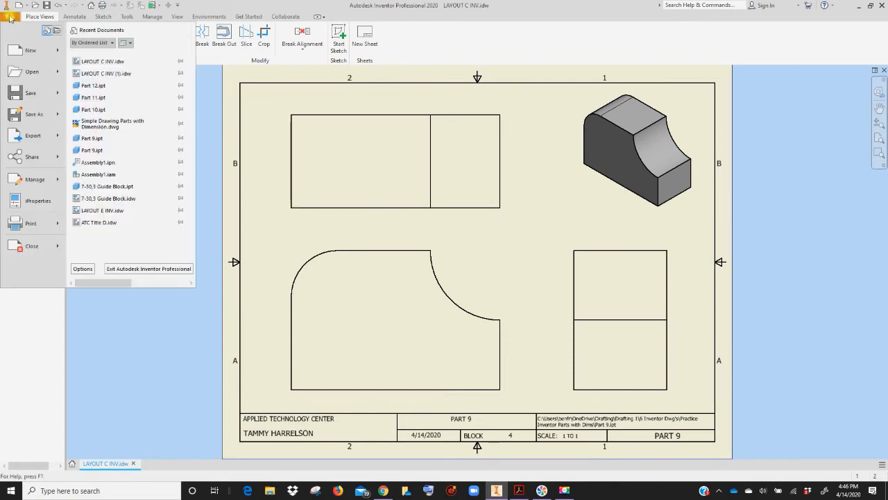
left_click(35, 115)
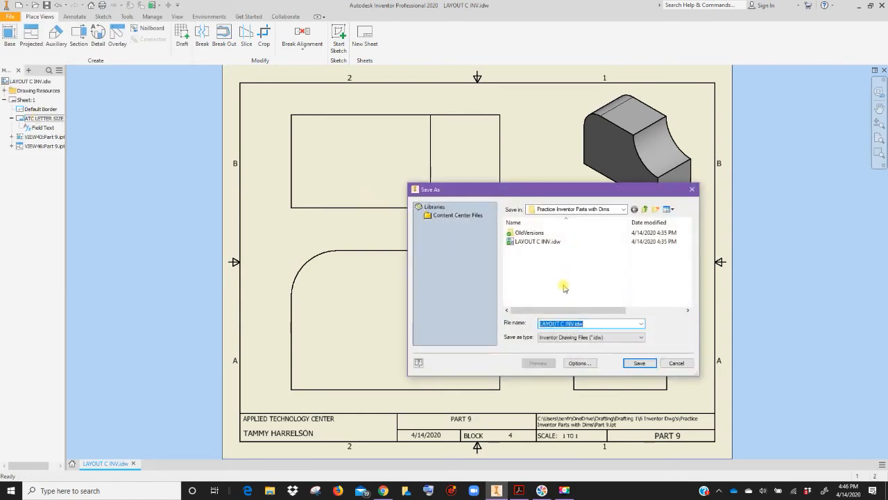
type("Part ")
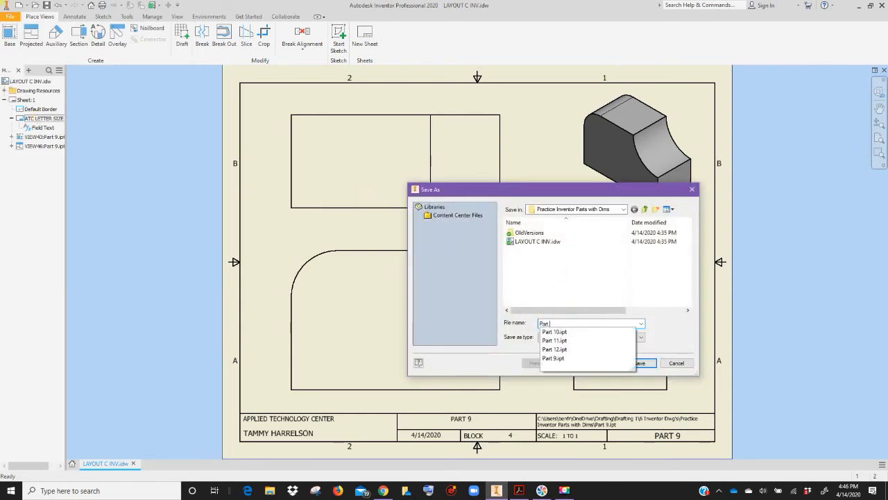
type("9")
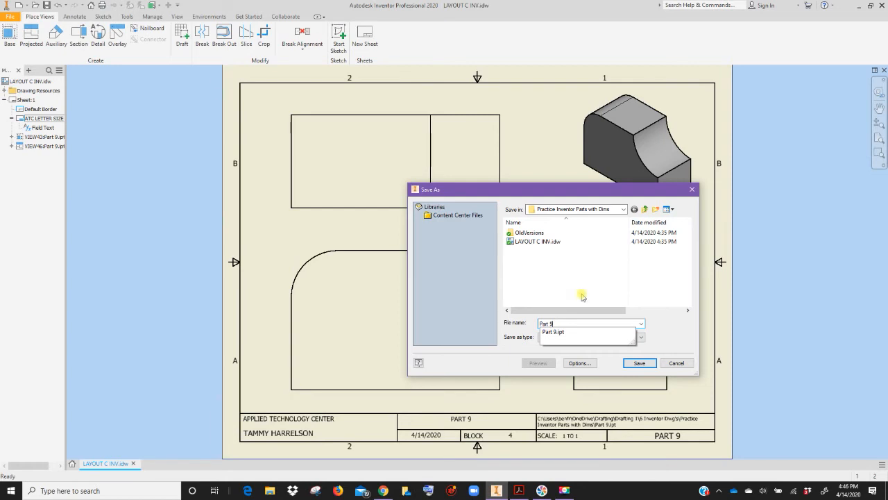
left_click(667, 341)
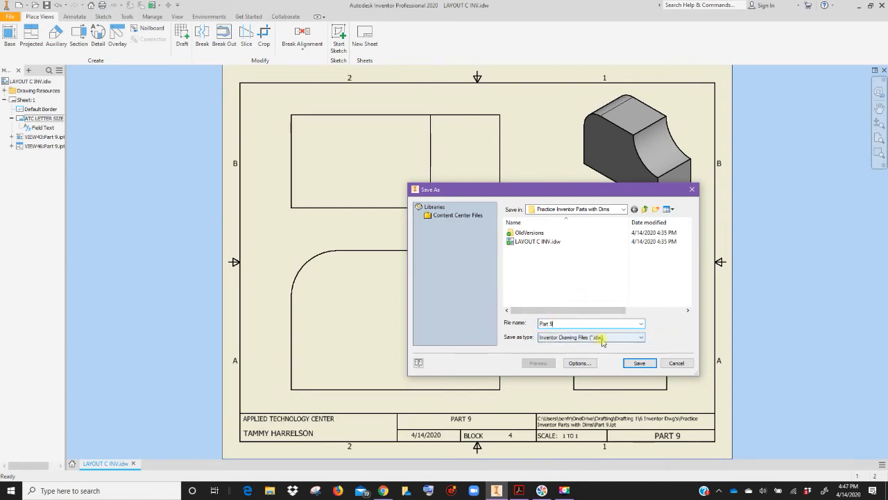
left_click(639, 362)
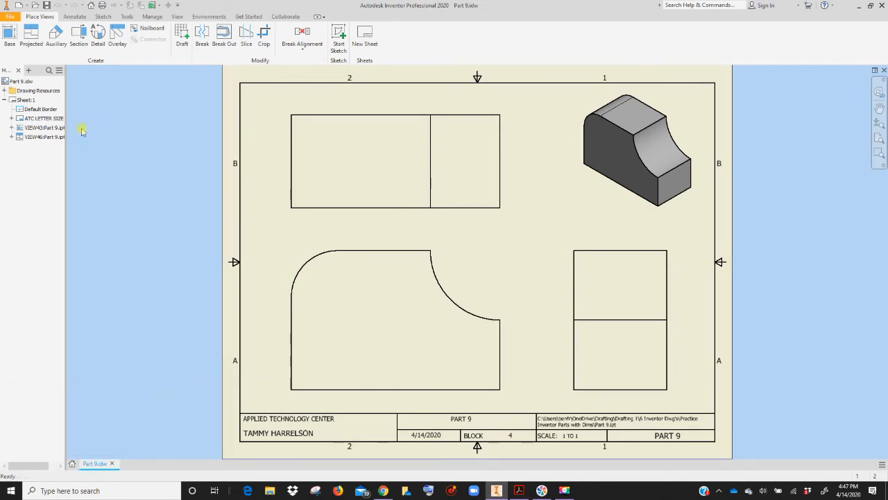
- Review the part name and drawing number in the title block's property fields, then accept them as they are
left_click(12, 119)
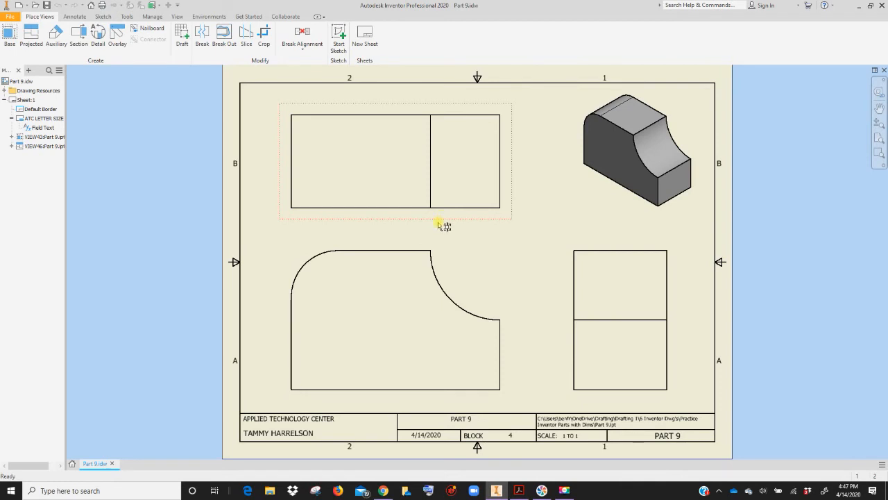
double_click(42, 128)
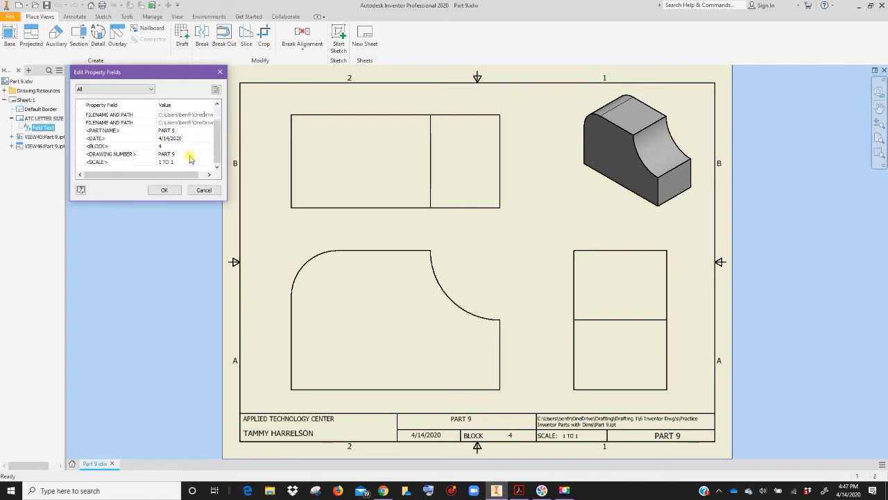
scroll(174, 149, "down", 1)
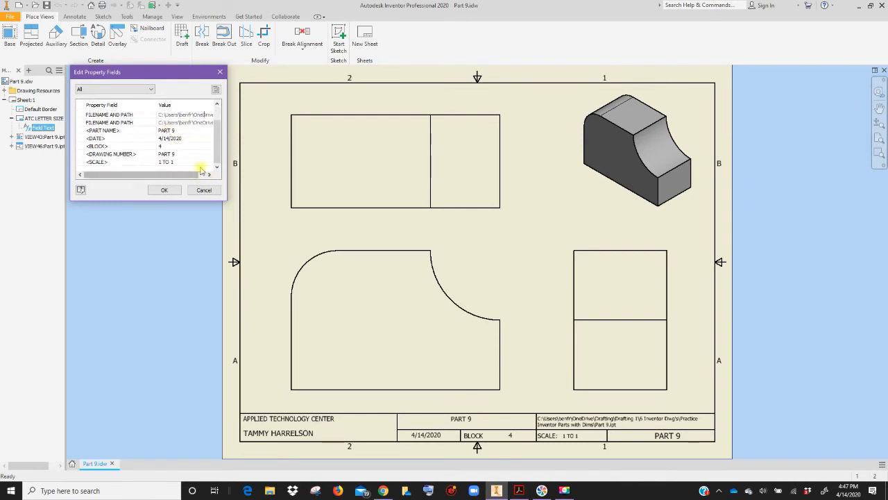
left_click(179, 130)
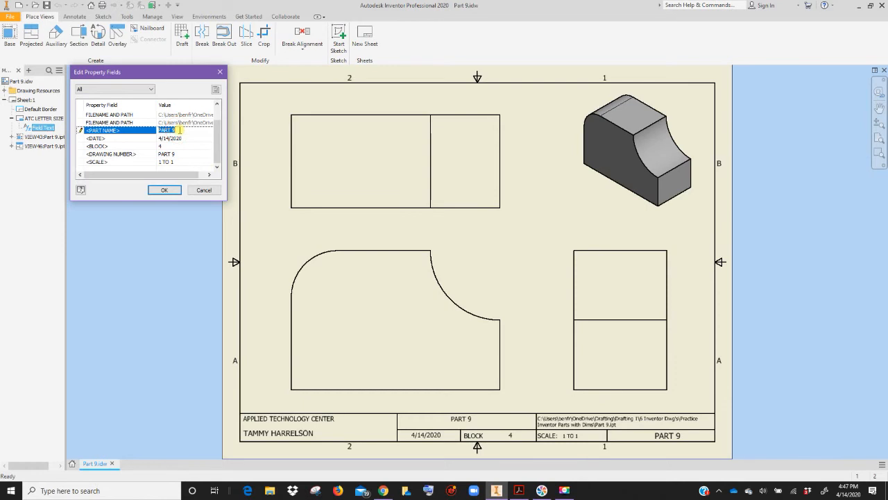
left_click(176, 153)
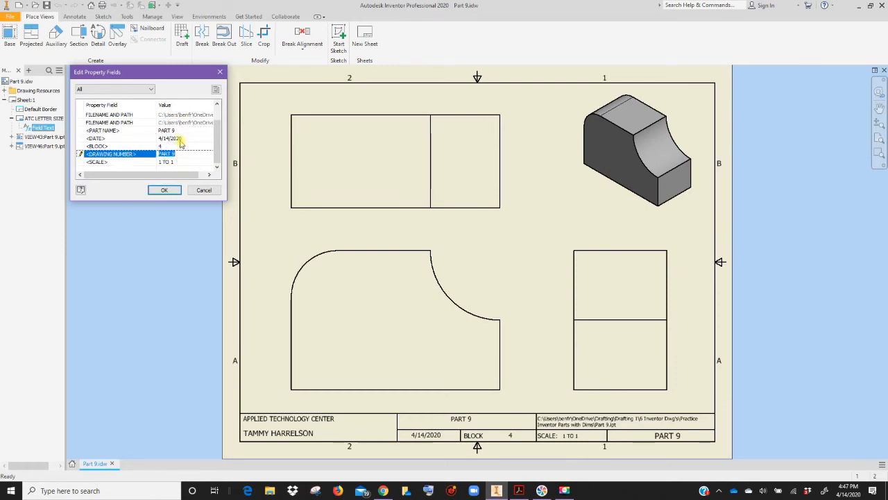
left_click(179, 130)
left_click(179, 153)
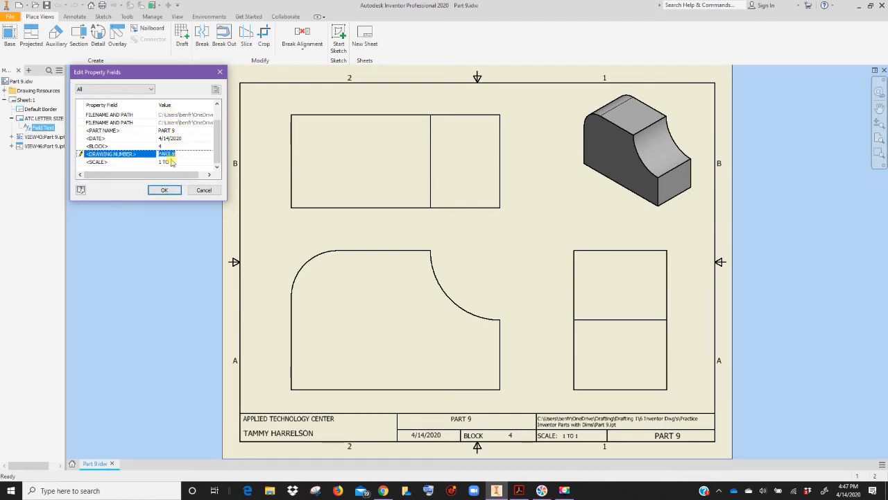
left_click(165, 191)
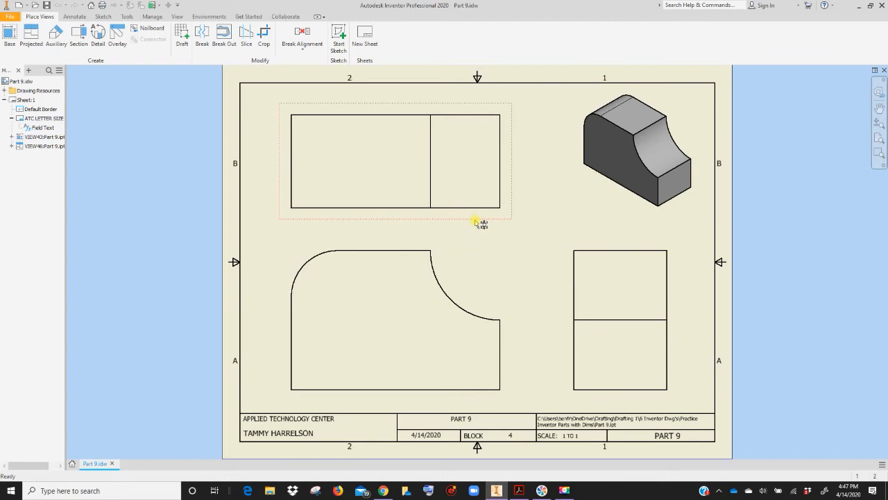
- Delete the top view and project a replacement from the front view, placed directly above it
key("Delete")
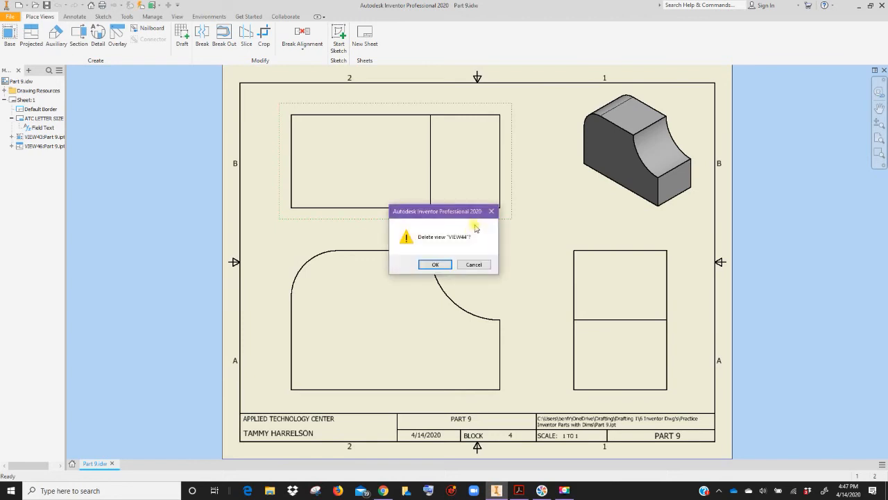
left_click(435, 265)
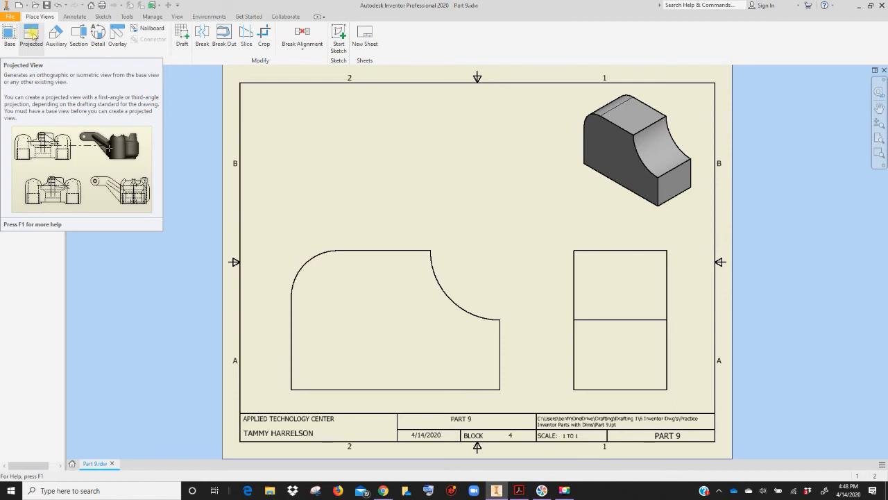
left_click(31, 34)
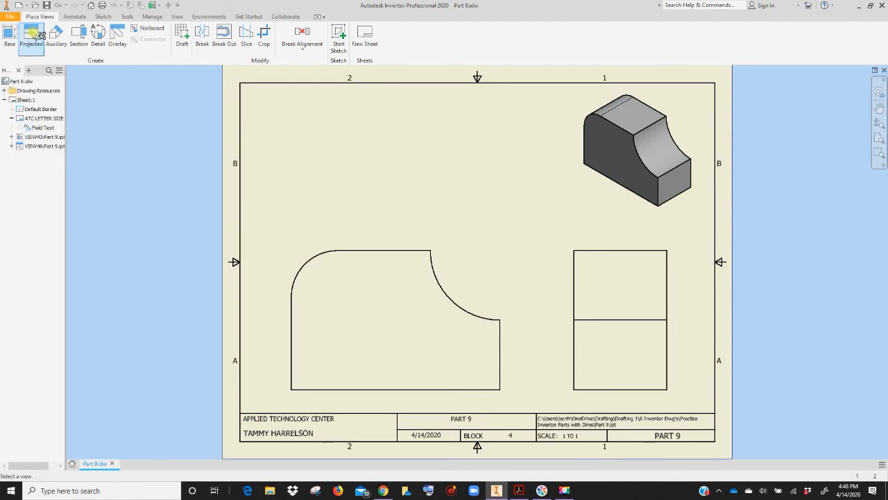
left_click(391, 246)
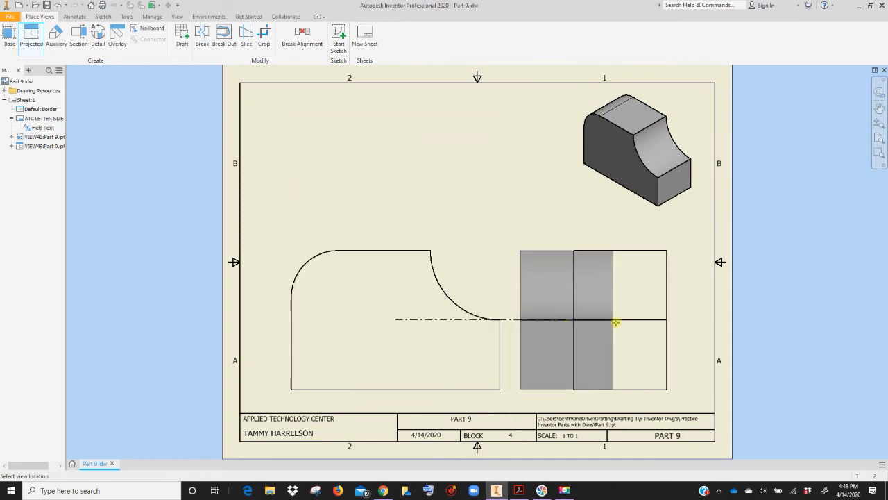
left_click(621, 150)
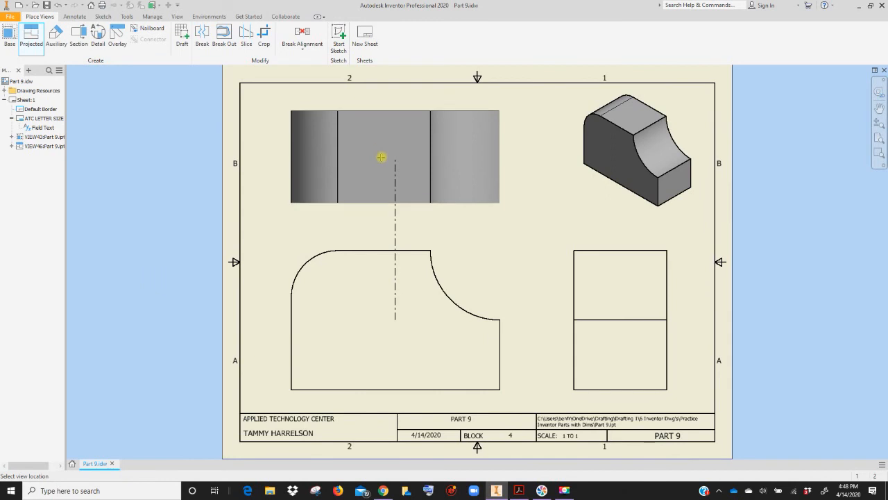
left_click(381, 157)
right_click(381, 158)
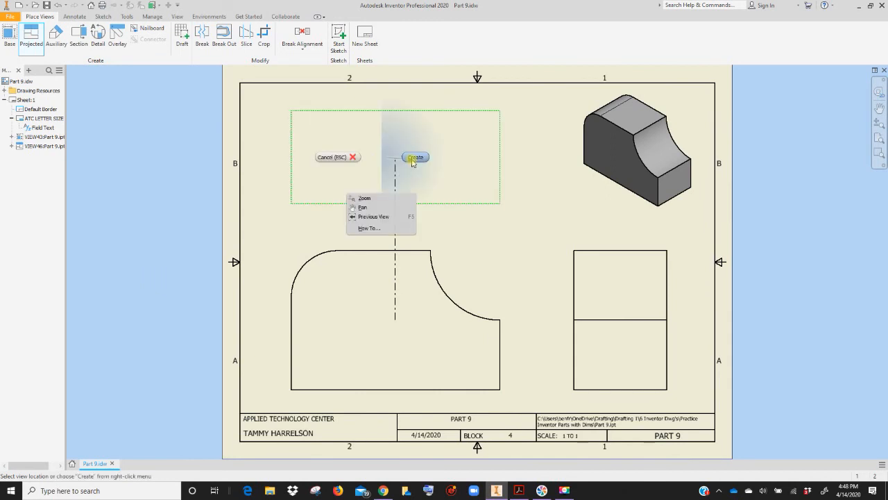
left_click(415, 157)
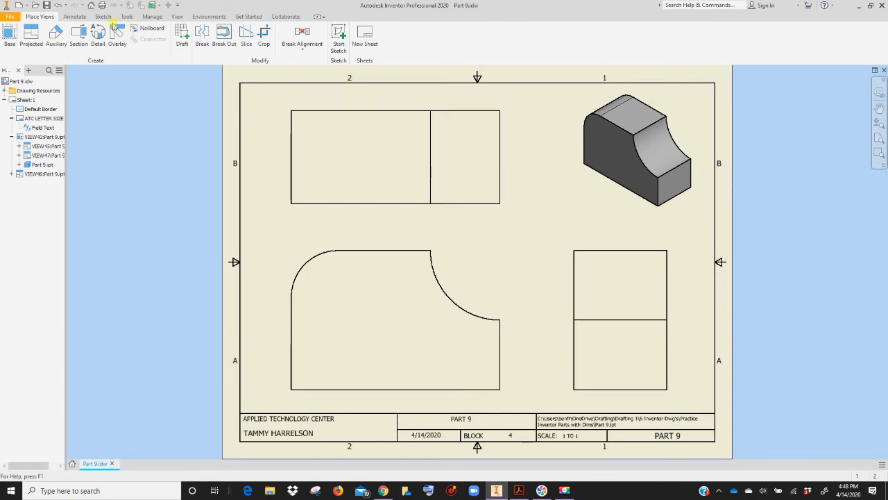
- Dimension the width of the right-side view, placing the dimension above its upper edge
left_click(78, 19)
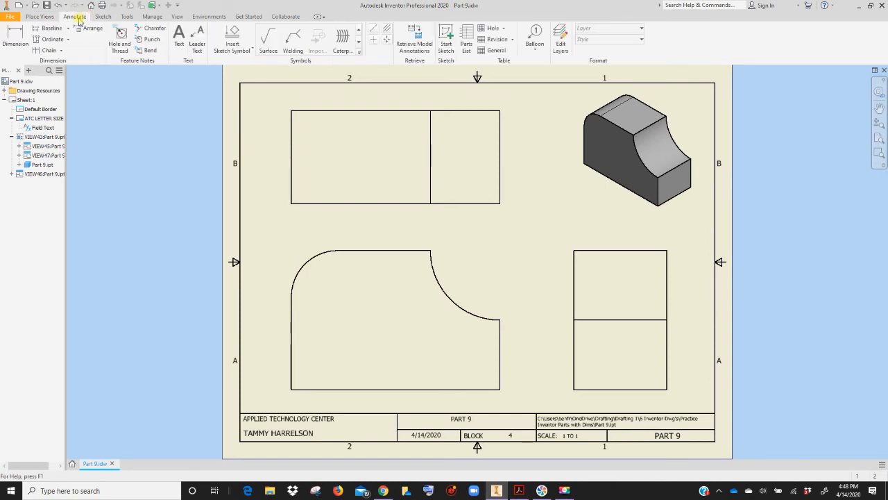
left_click(14, 35)
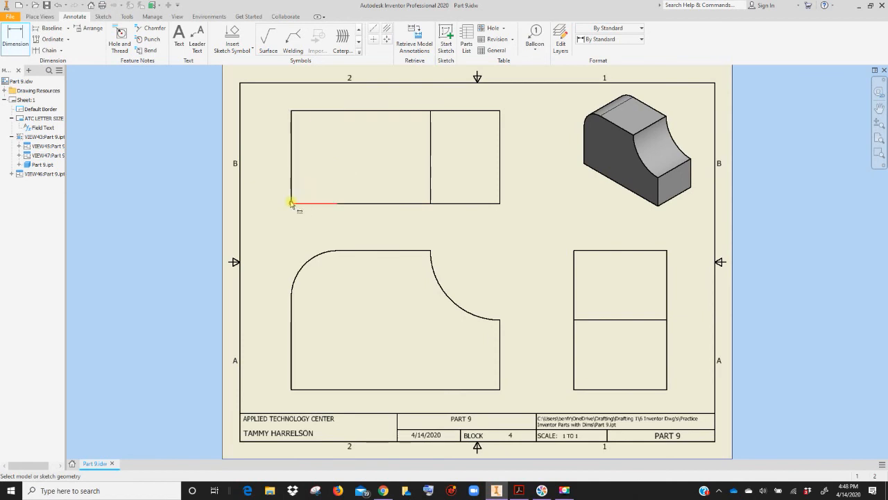
left_click(609, 254)
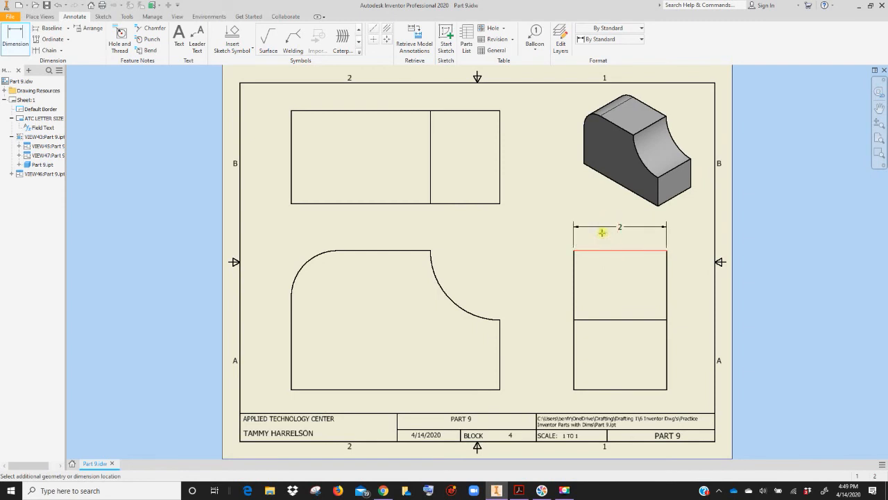
left_click(605, 229)
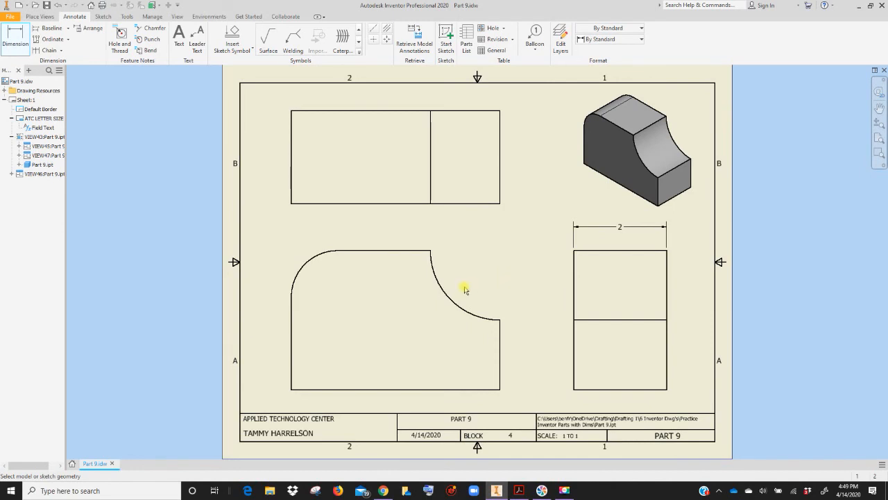
- Dimension the front view's rounded upper-left corner radius and its overall height, placing both outside the view's left side
left_click(319, 256)
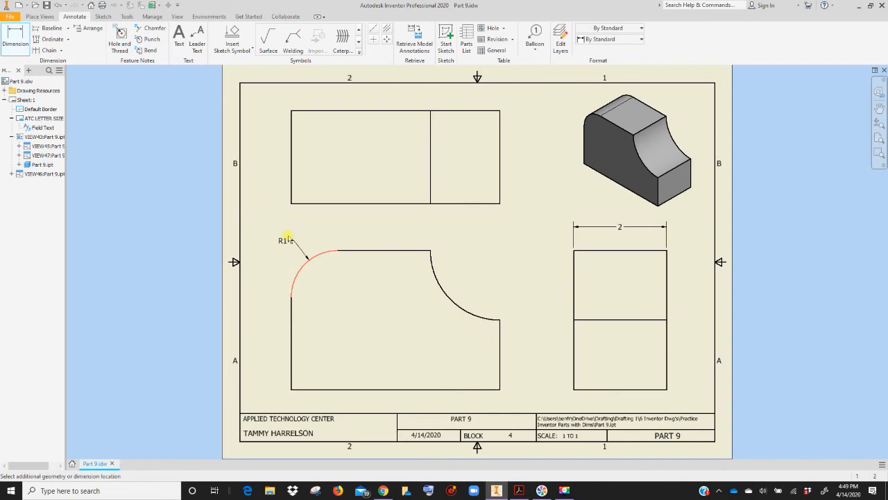
left_click(277, 230)
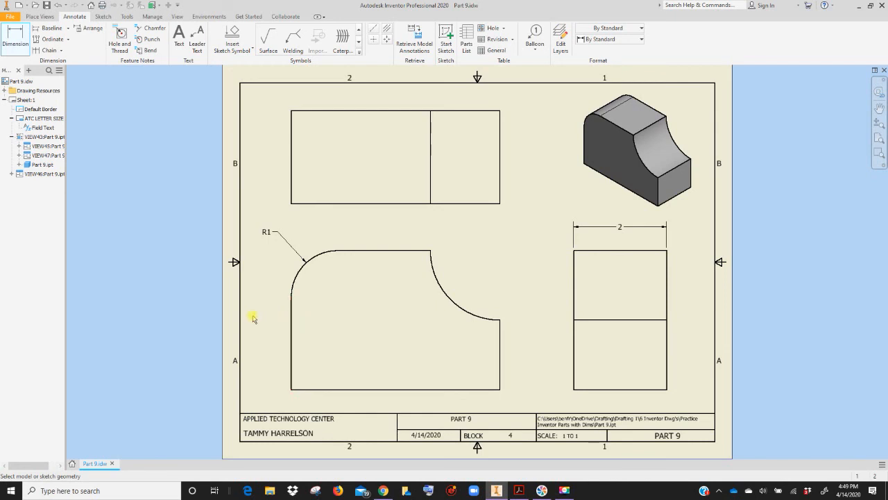
left_click(326, 389)
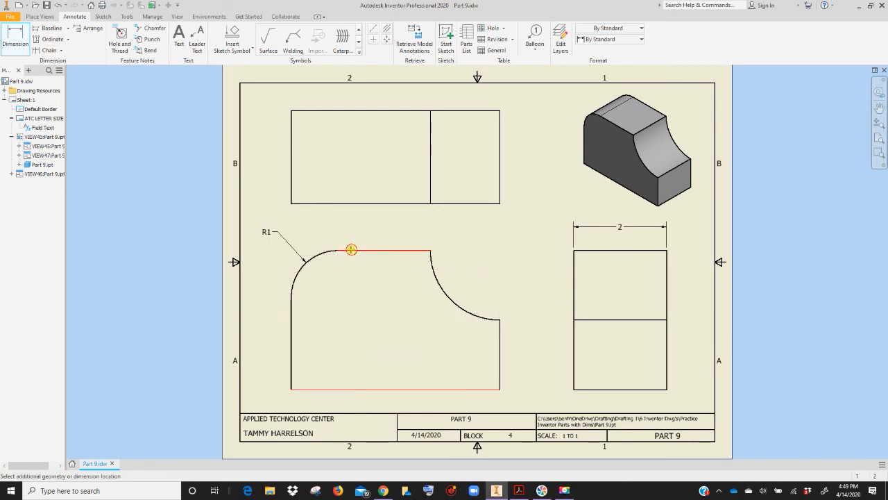
left_click(345, 251)
left_click(263, 293)
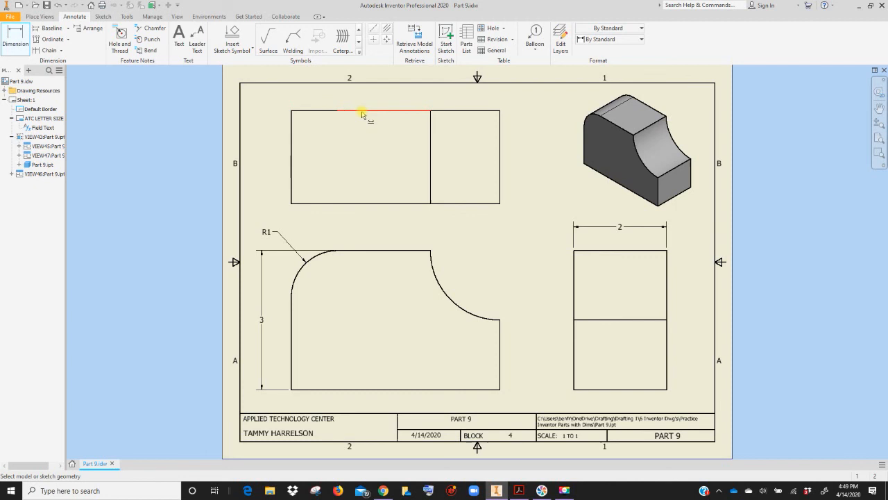
- Dimension the overall length above the top view and the radius of the concave arc in the front view
left_click(292, 148)
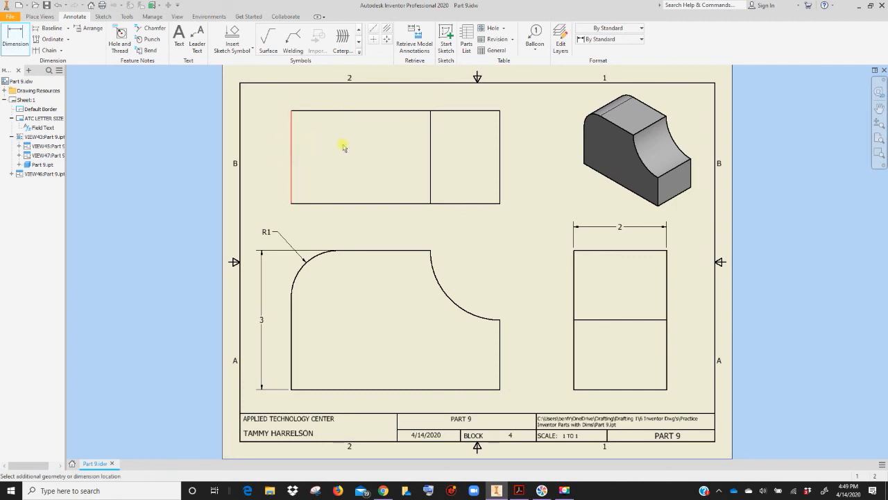
left_click(500, 143)
left_click(412, 97)
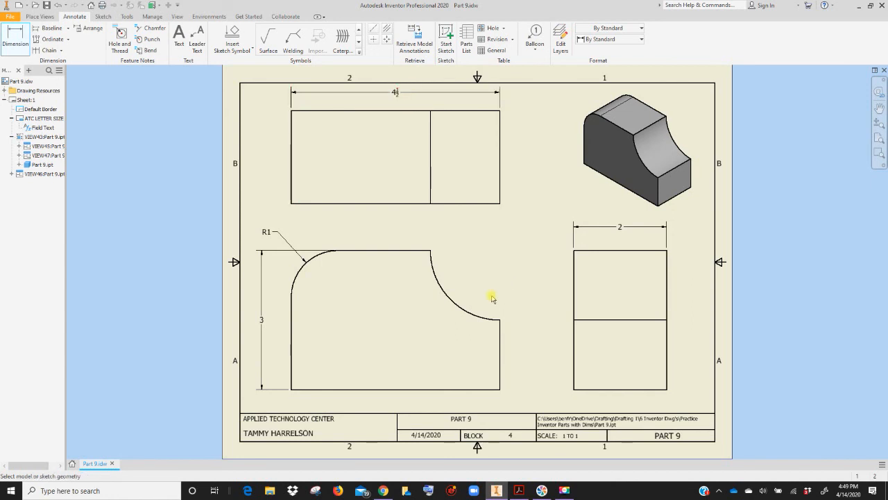
left_click(481, 316)
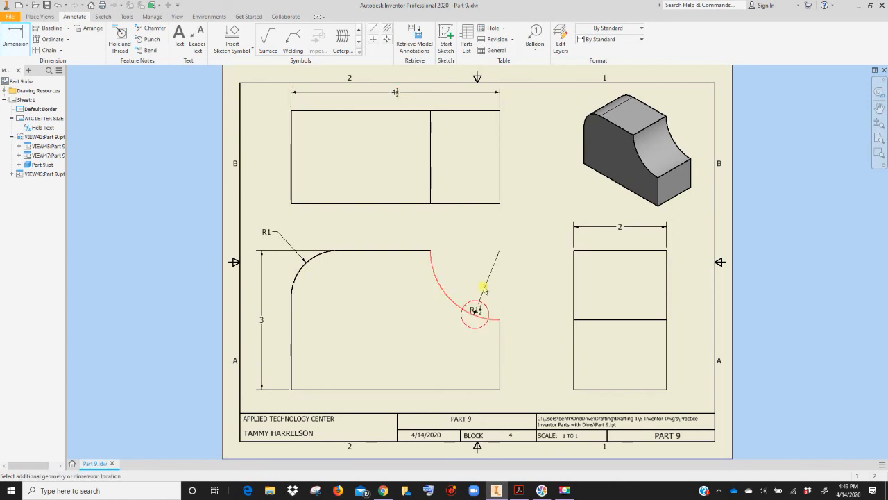
left_click(517, 238)
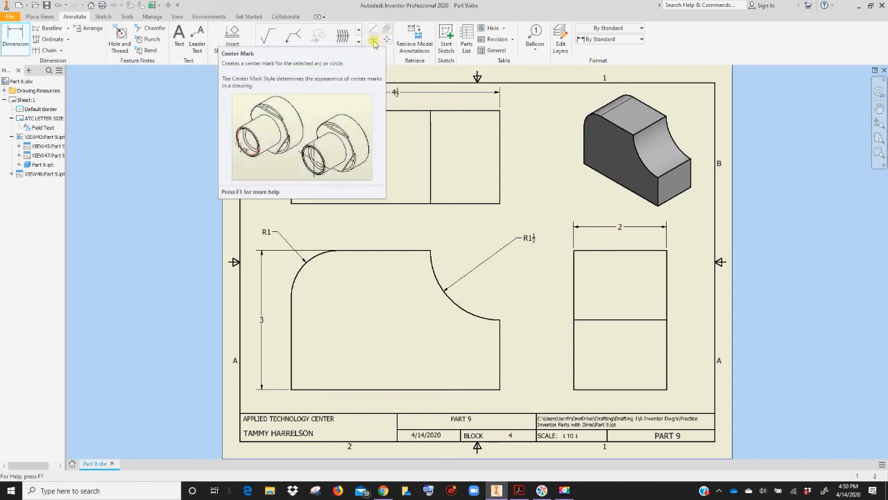
- Add center marks to the concave arc and the rounded upper-left corner of the front view
left_click(374, 42)
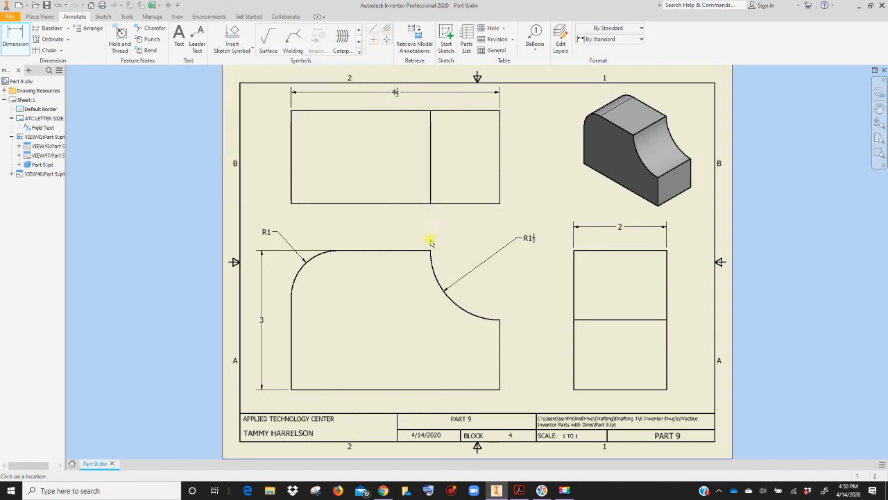
left_click(431, 262)
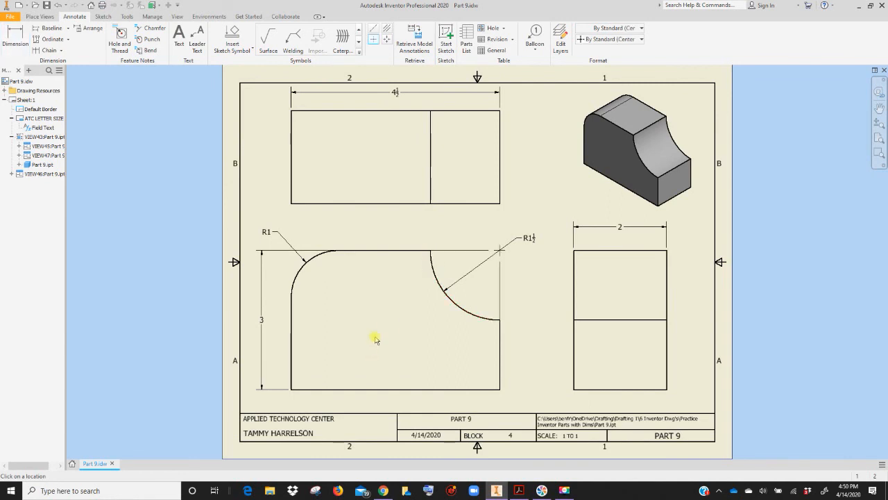
left_click(297, 275)
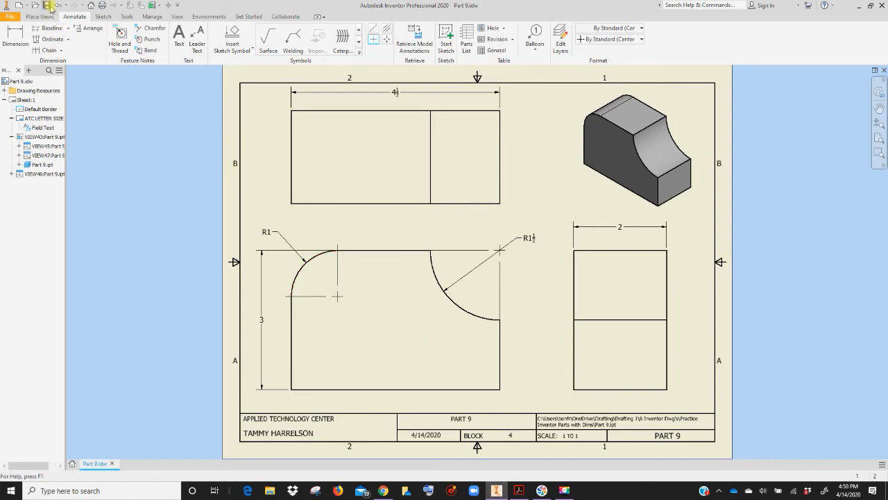
left_click(194, 282)
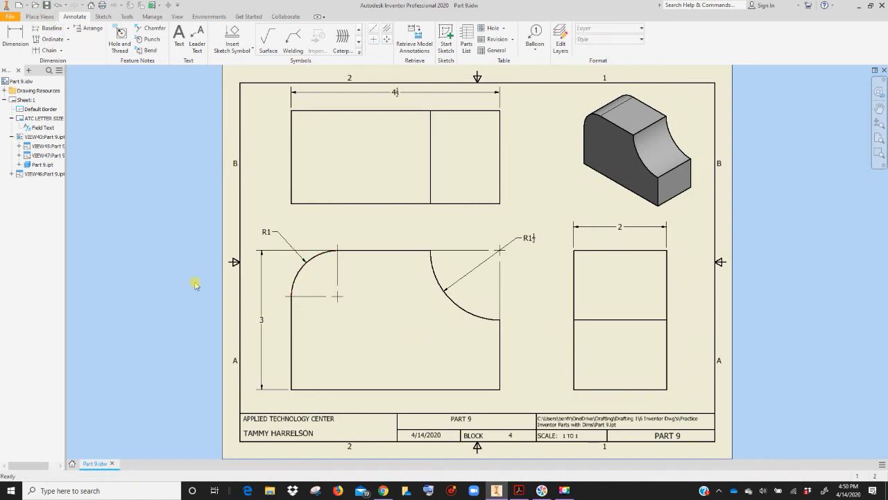